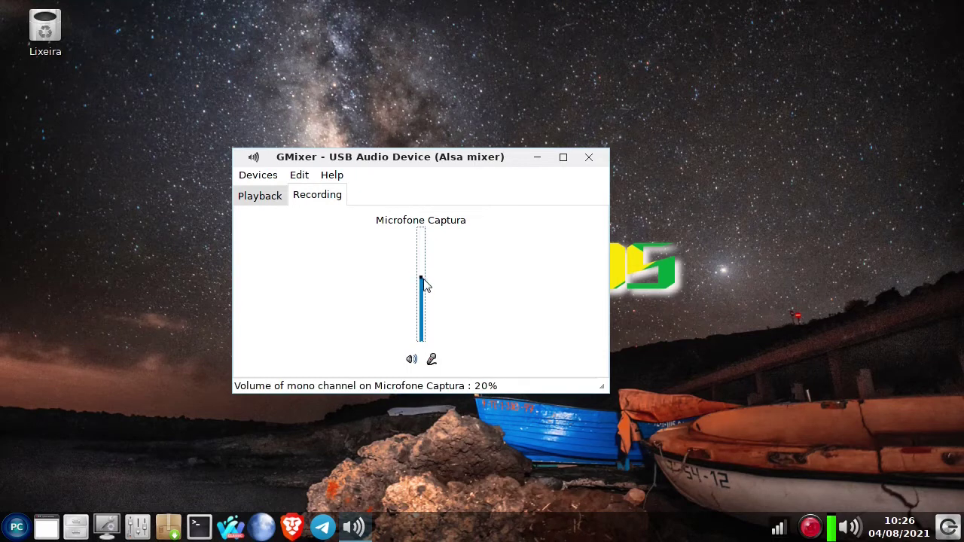
Review the playback and recording volume levels of the USB Audio Device, and close the mixer
click(263, 203)
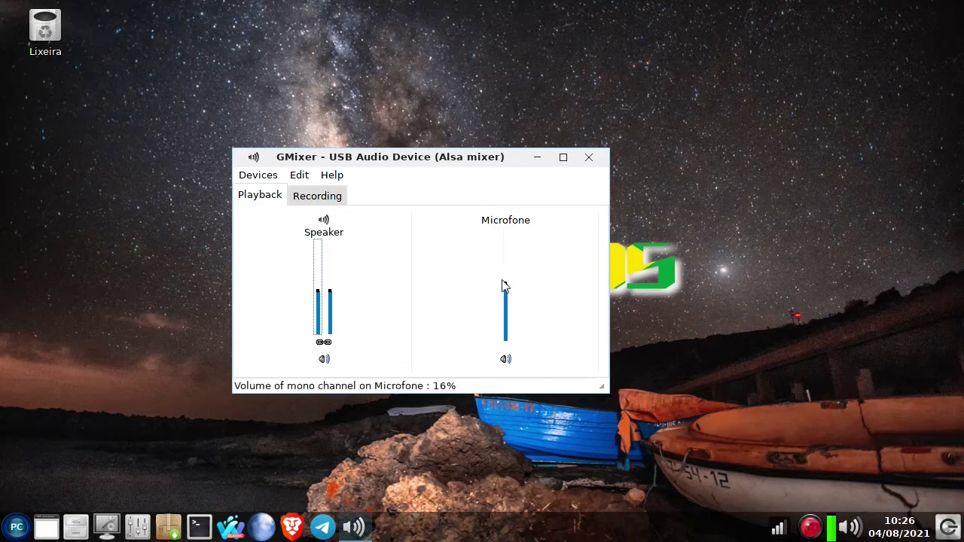
click(317, 202)
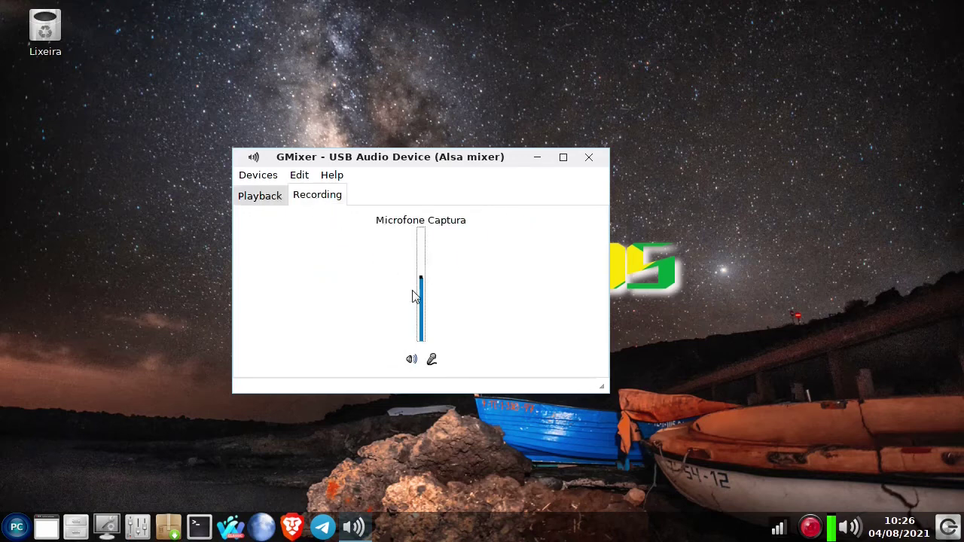
click(266, 198)
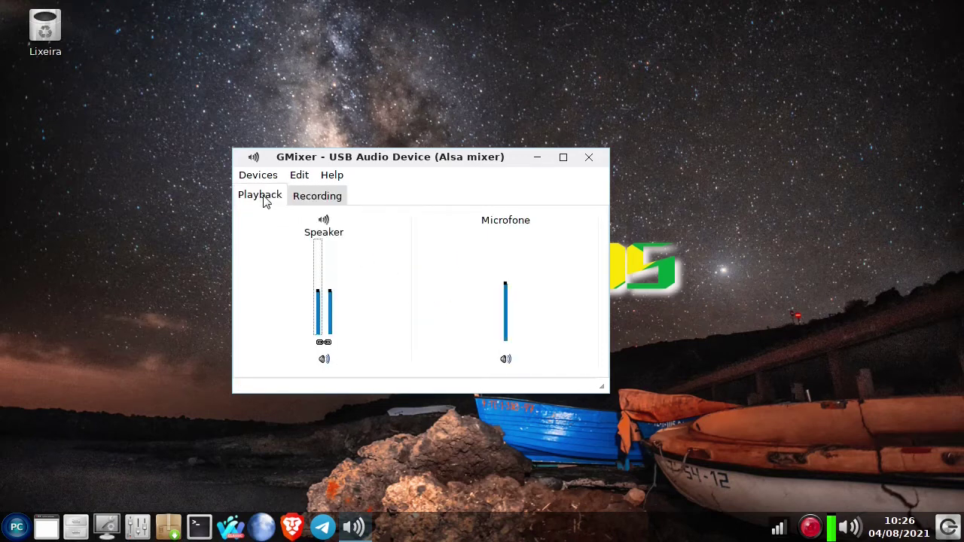
click(299, 176)
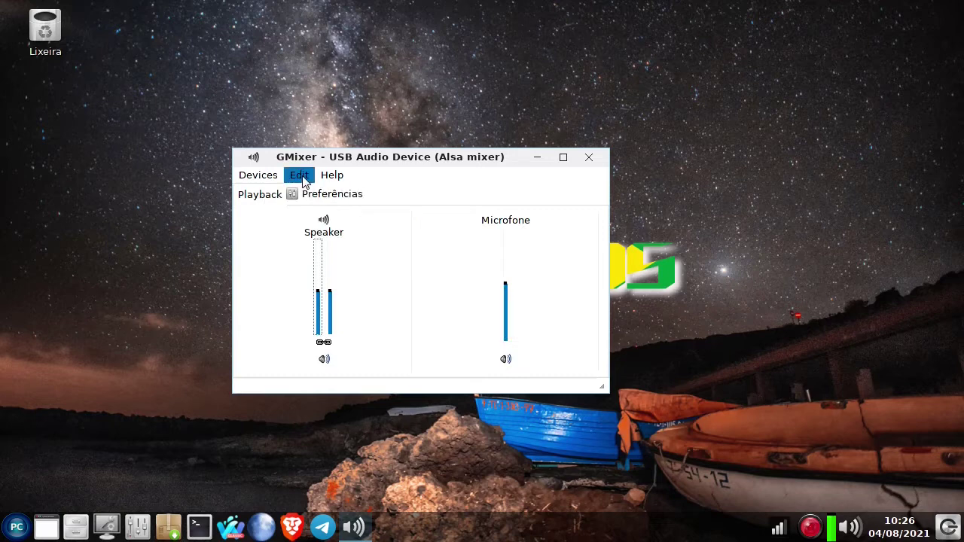
click(303, 179)
drag(417, 163, 461, 149)
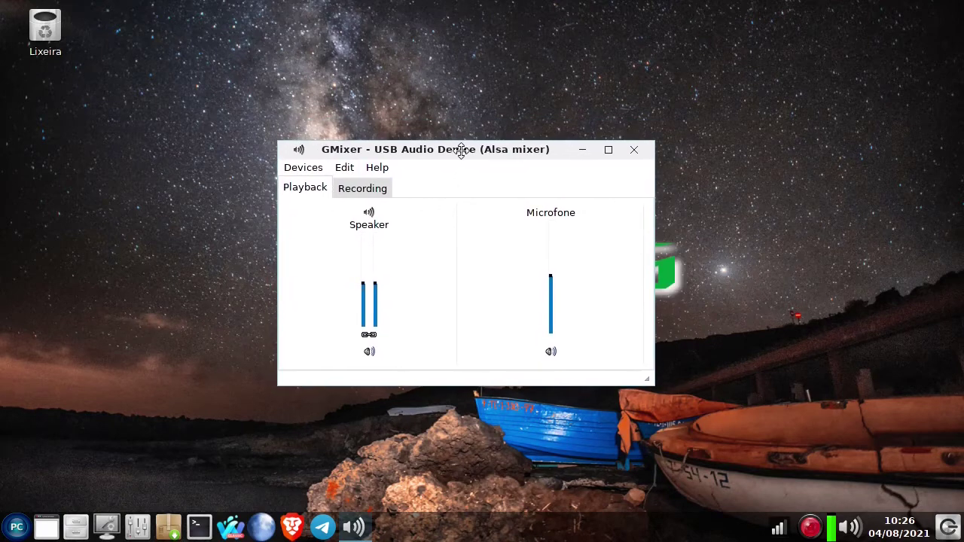
click(635, 149)
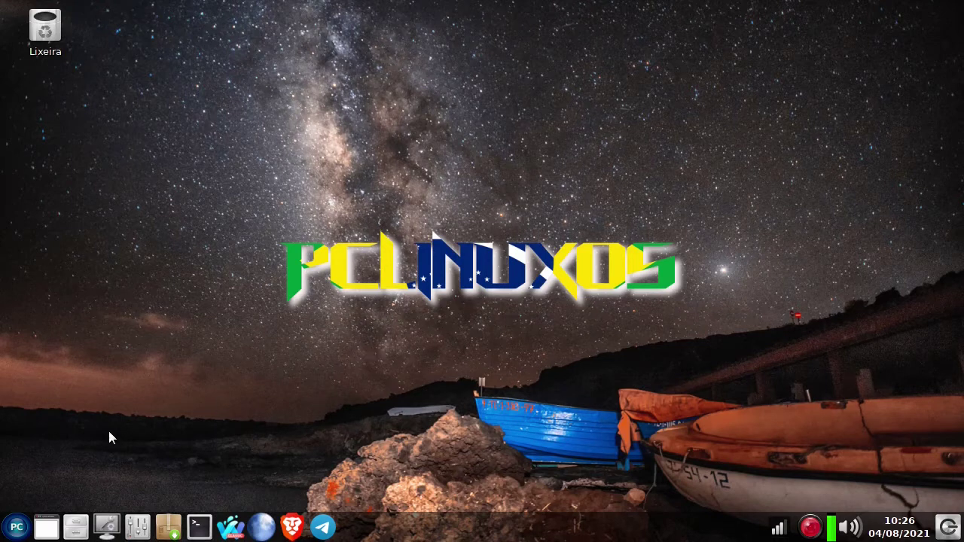
Launch Audacity from the system's sound applications
click(11, 532)
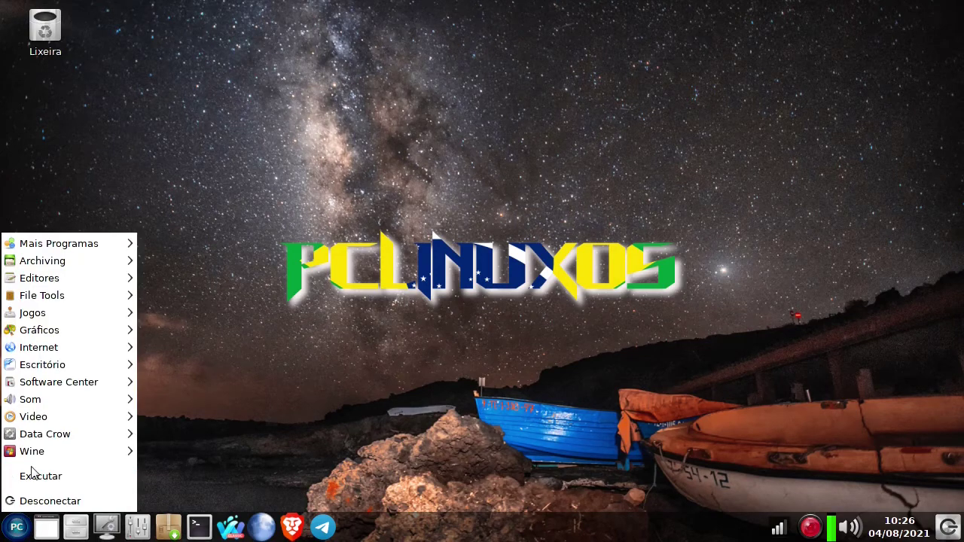
mouse_move(38, 402)
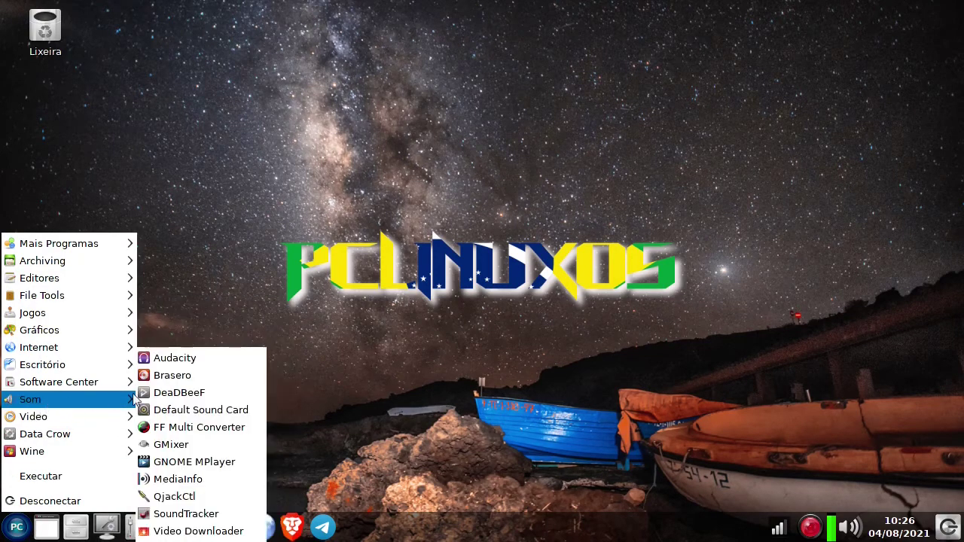
click(193, 364)
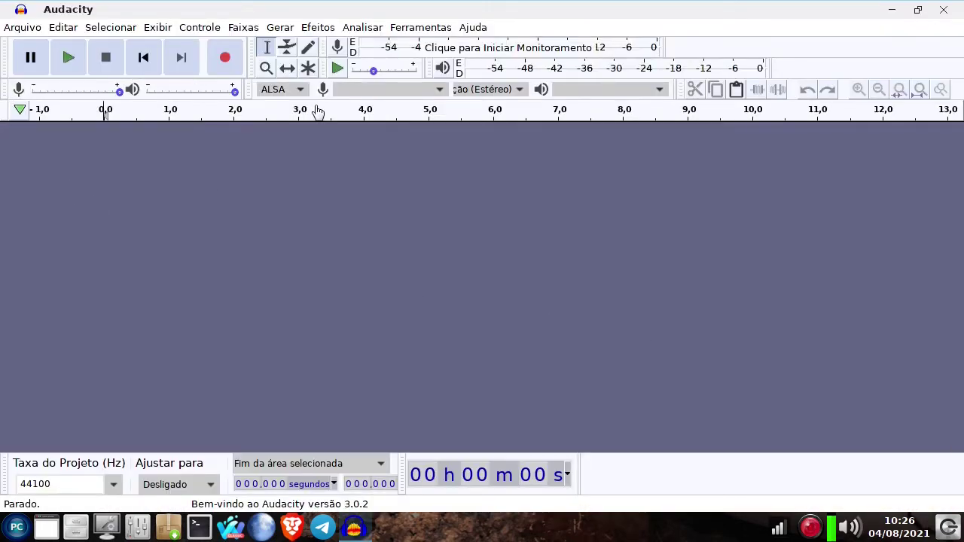
Set the recording device to USB Audio Device: - (hw:1,0)
click(440, 90)
click(441, 94)
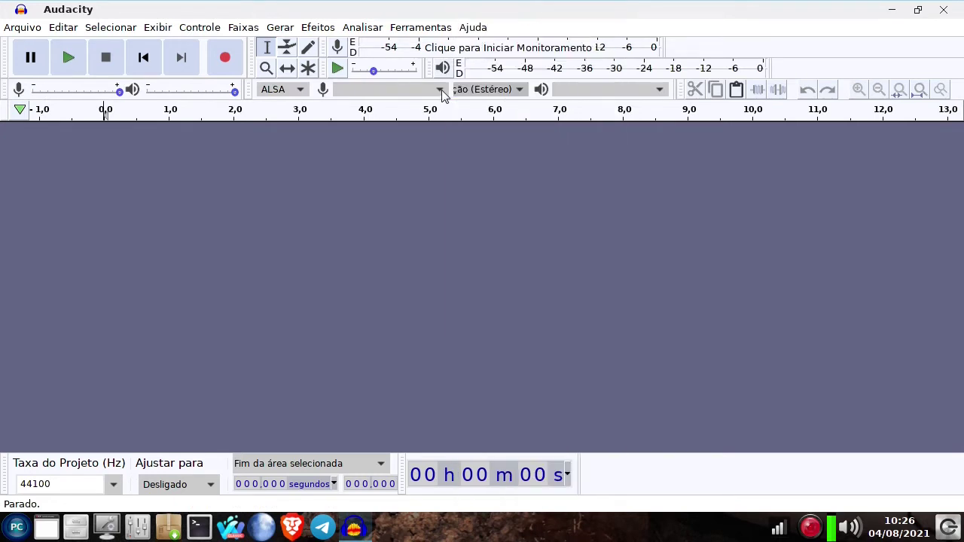
click(433, 95)
click(415, 95)
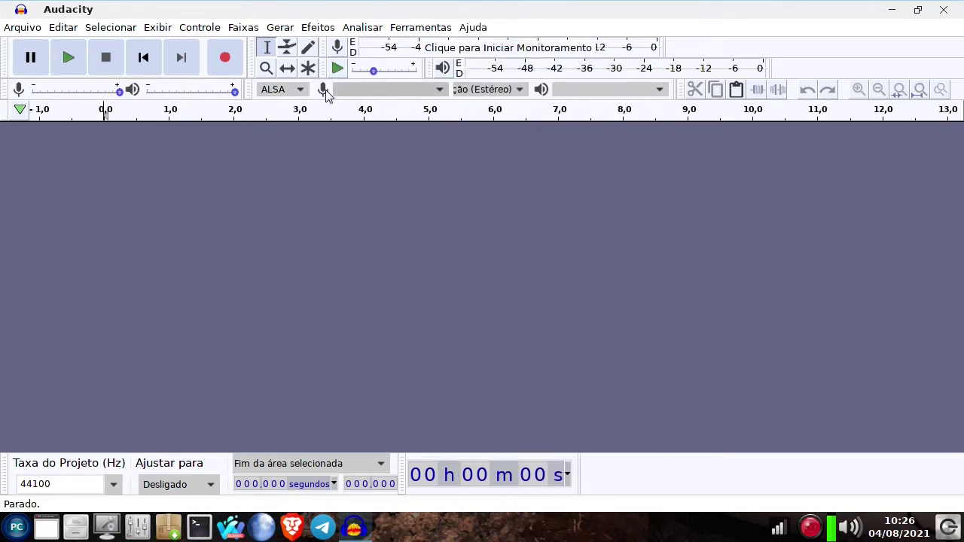
click(336, 93)
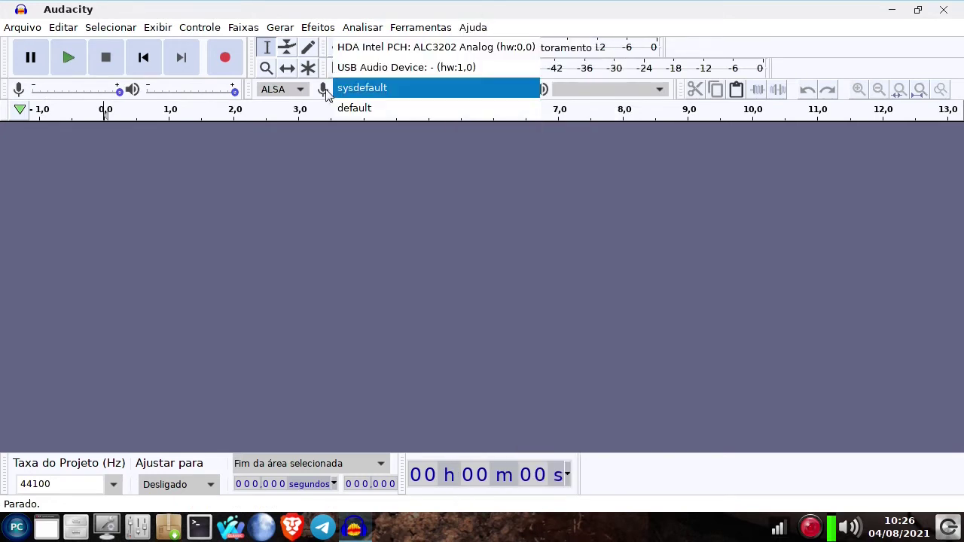
click(385, 70)
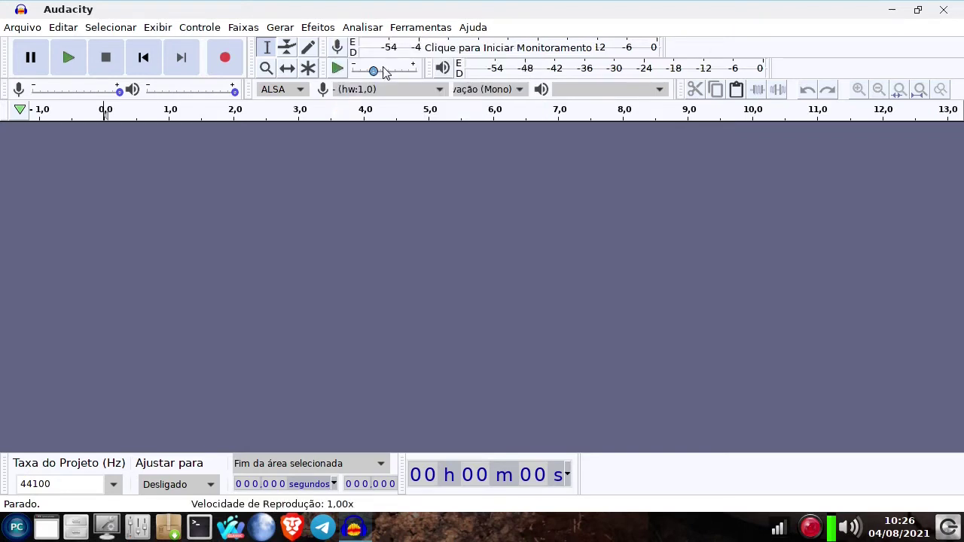
Check which recording channel options are available for the selected USB device
click(525, 93)
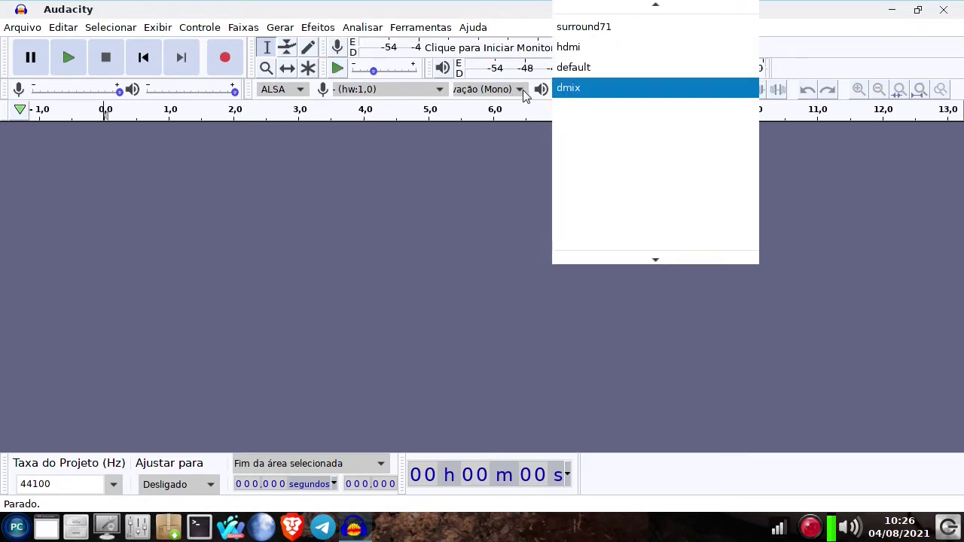
click(525, 93)
click(444, 89)
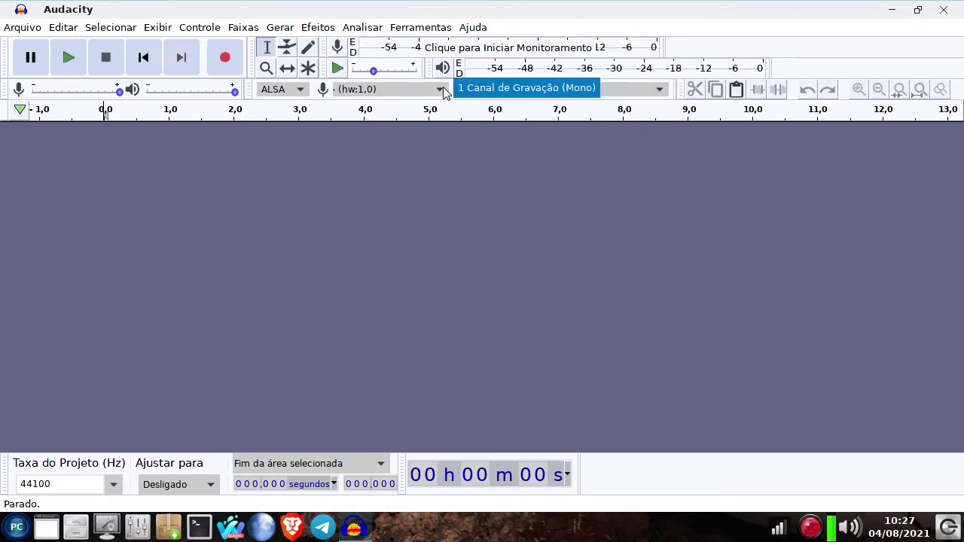
click(444, 90)
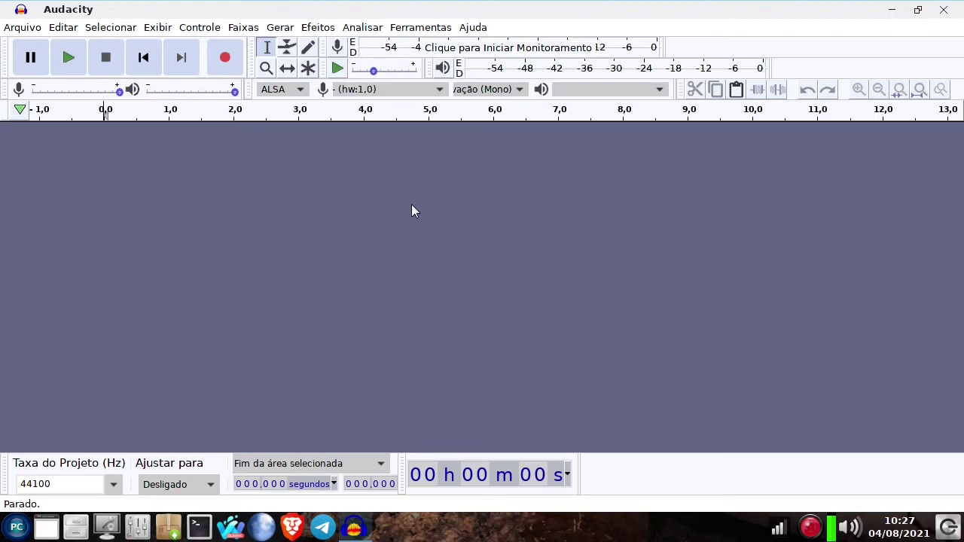
Record a voice test of about 14 seconds on a new mono track and return to its beginning
click(226, 58)
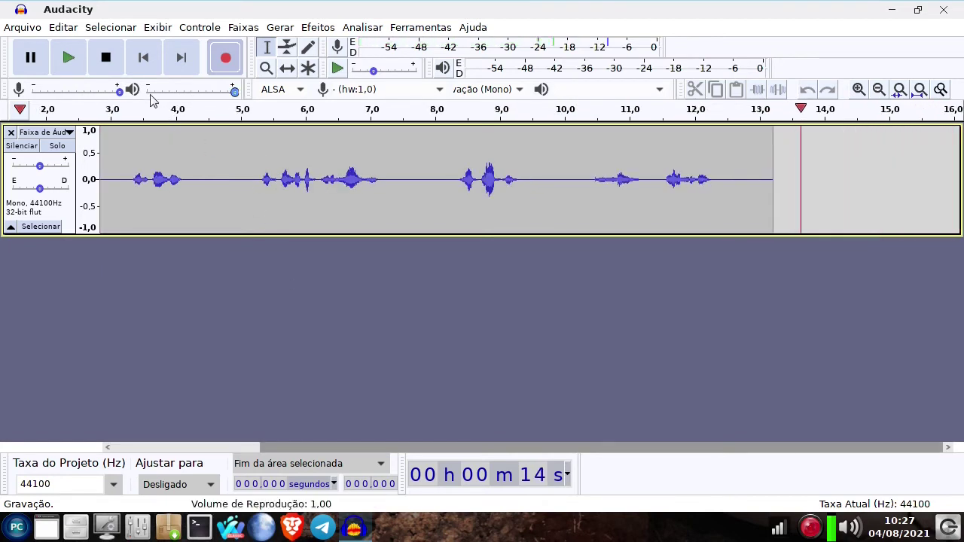
click(115, 65)
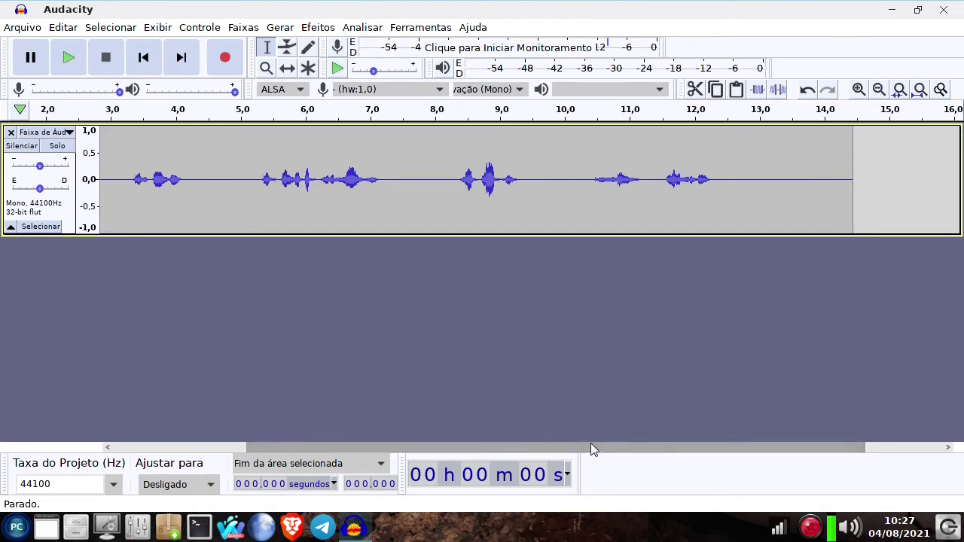
drag(591, 445, 354, 384)
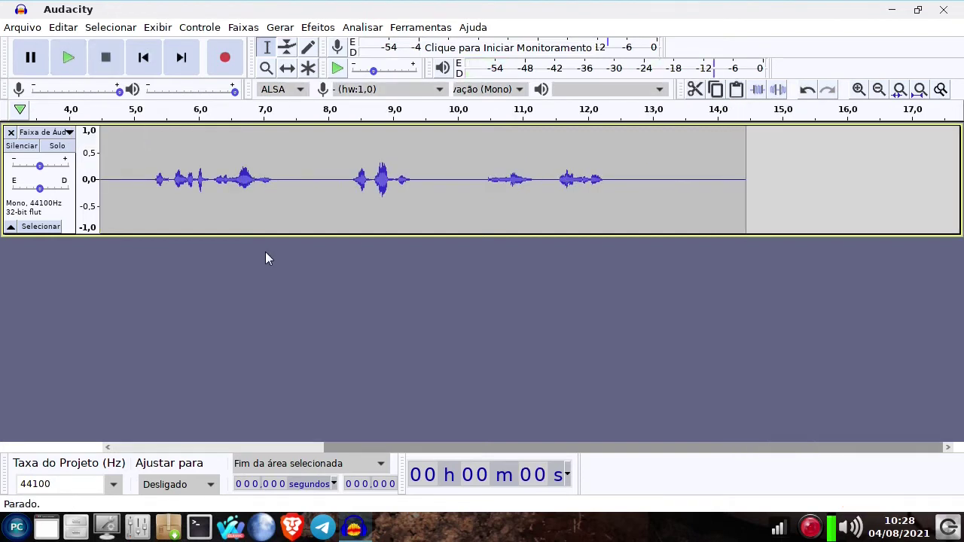
drag(347, 443, 127, 443)
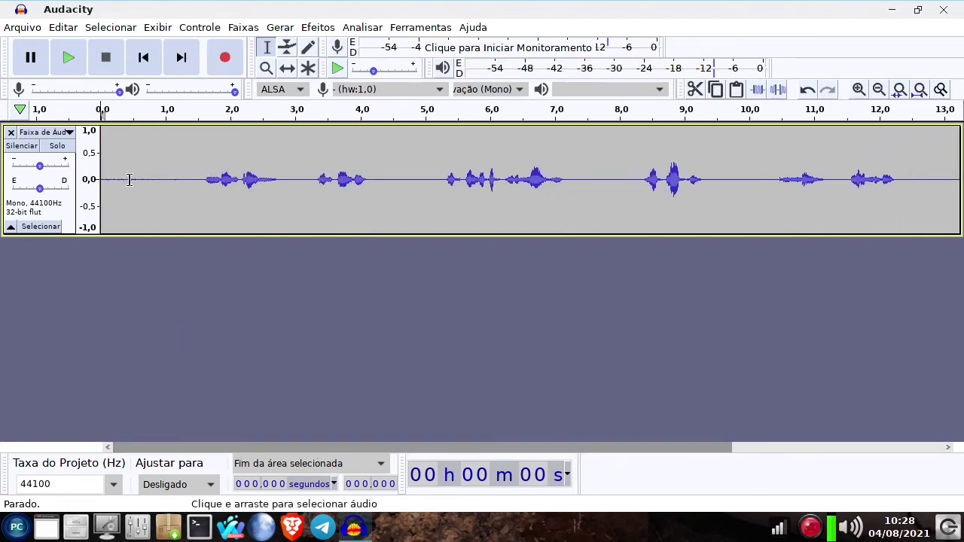
Export the recording as an Ogg Vorbis file named test_placa_de_som_usb.ogg in the Videos folder
click(36, 28)
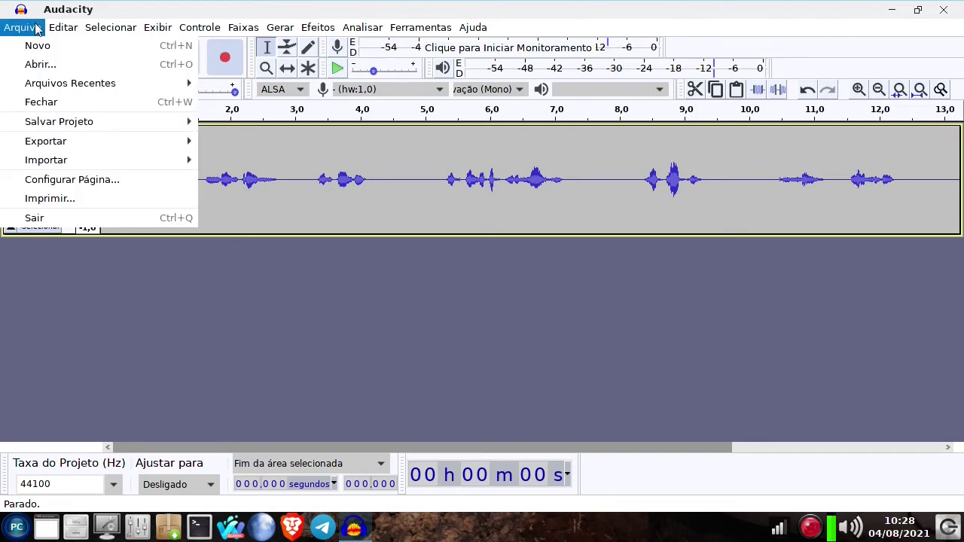
mouse_move(64, 146)
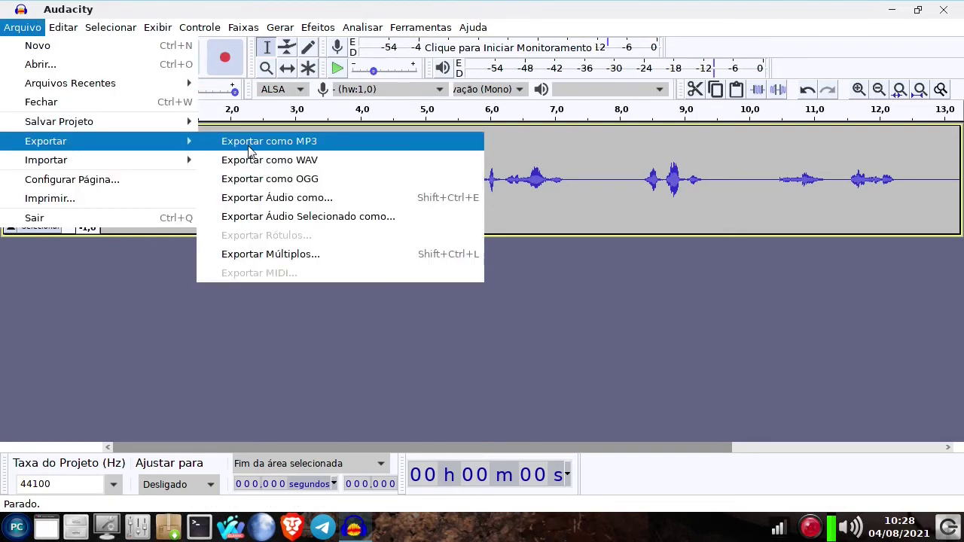
click(250, 185)
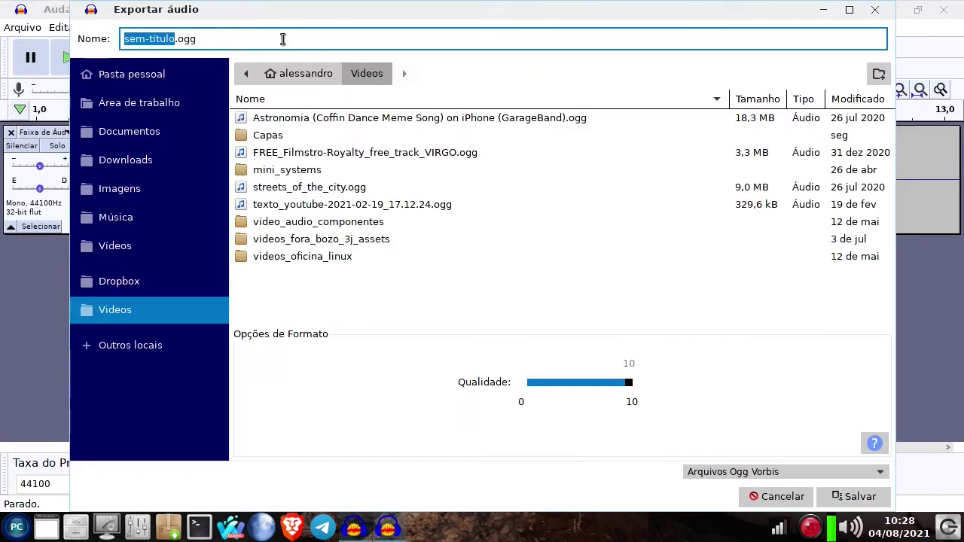
text(test_)
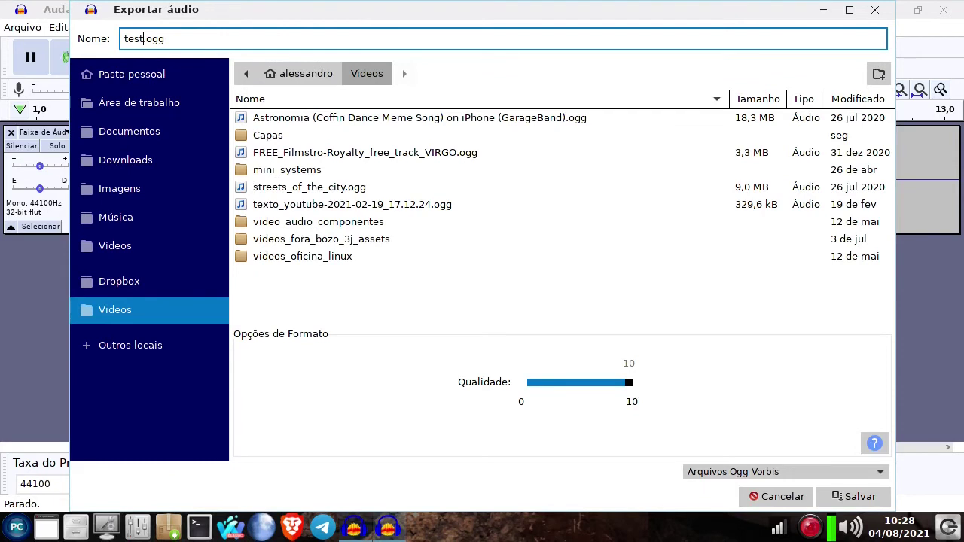
text(placa_de)
text(_som_u)
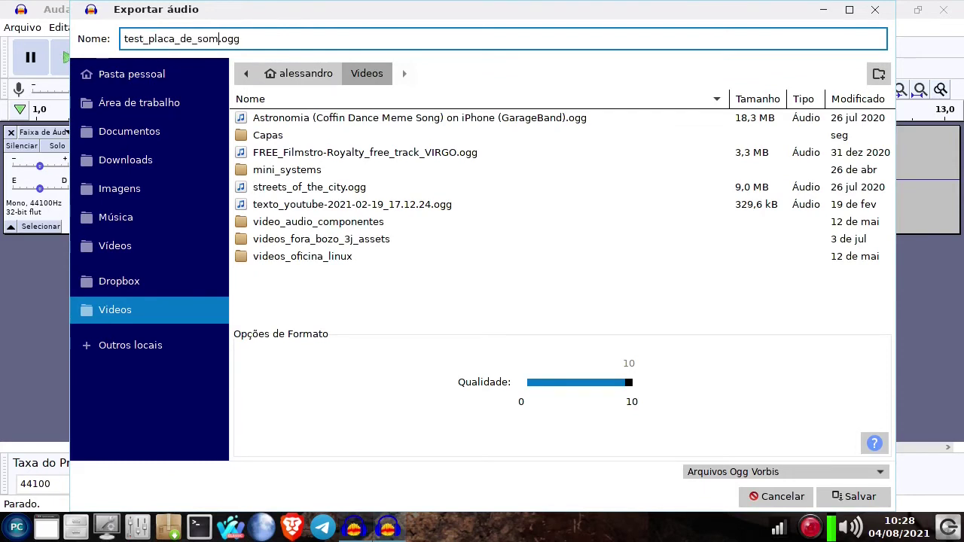
text(sb)
key(Return)
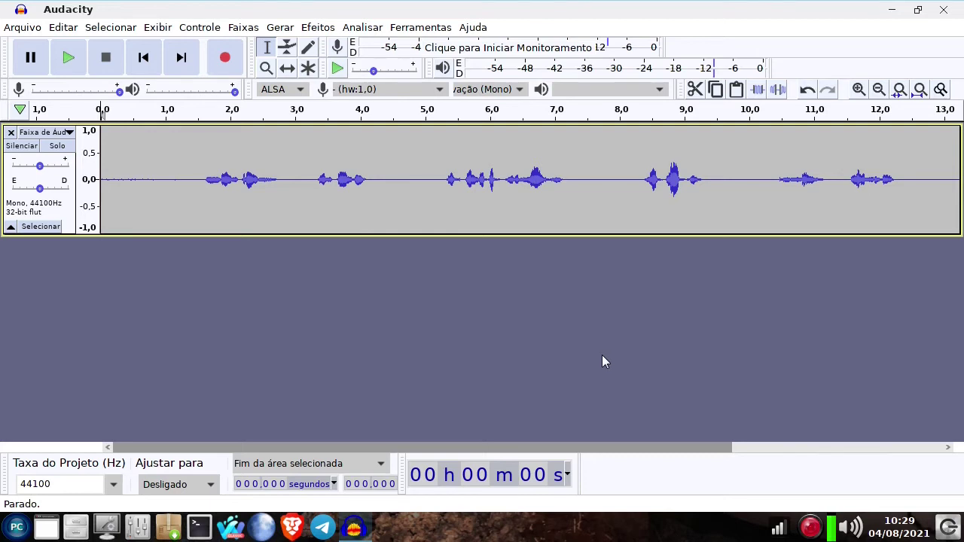
Normalize the entire track to a peak amplitude of -1,0 dB with DC offset removal enabled
click(177, 180)
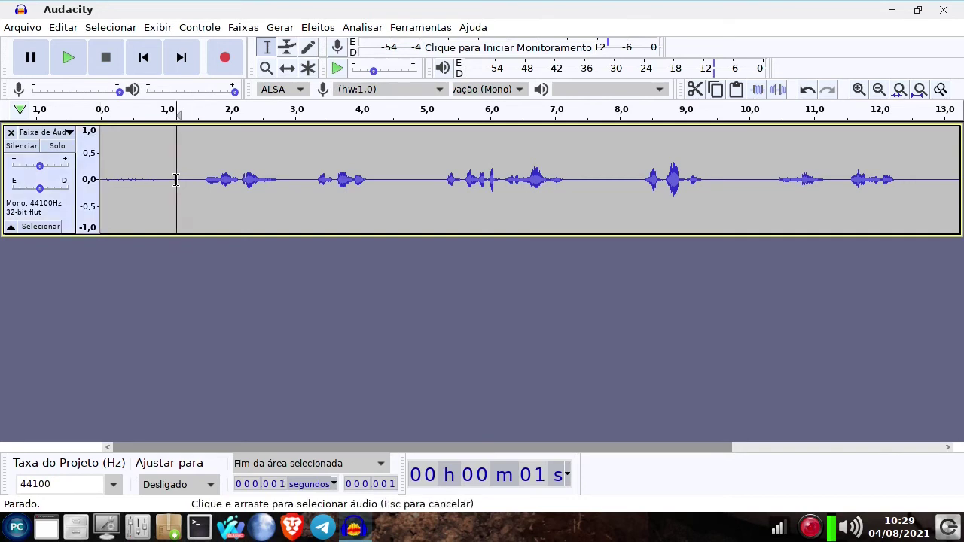
key(ctrl+a)
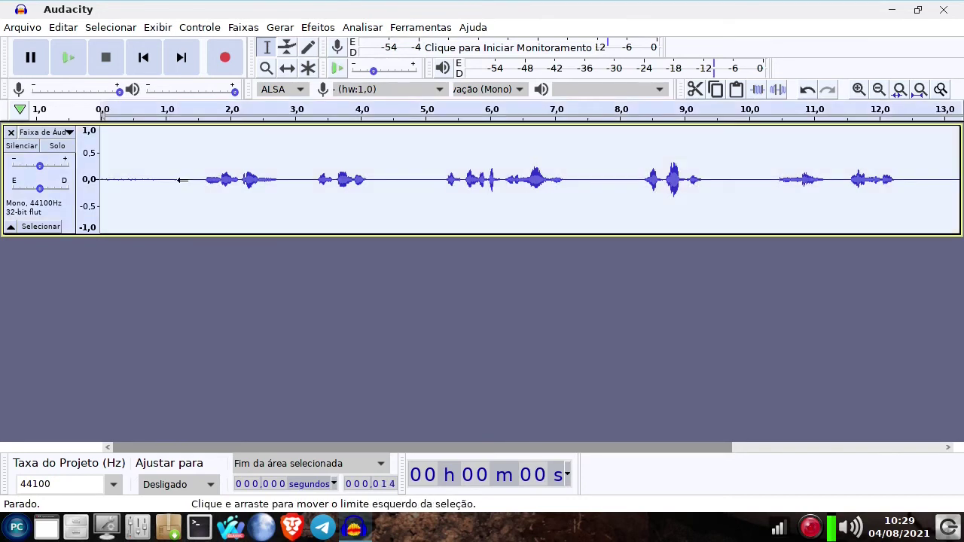
click(315, 27)
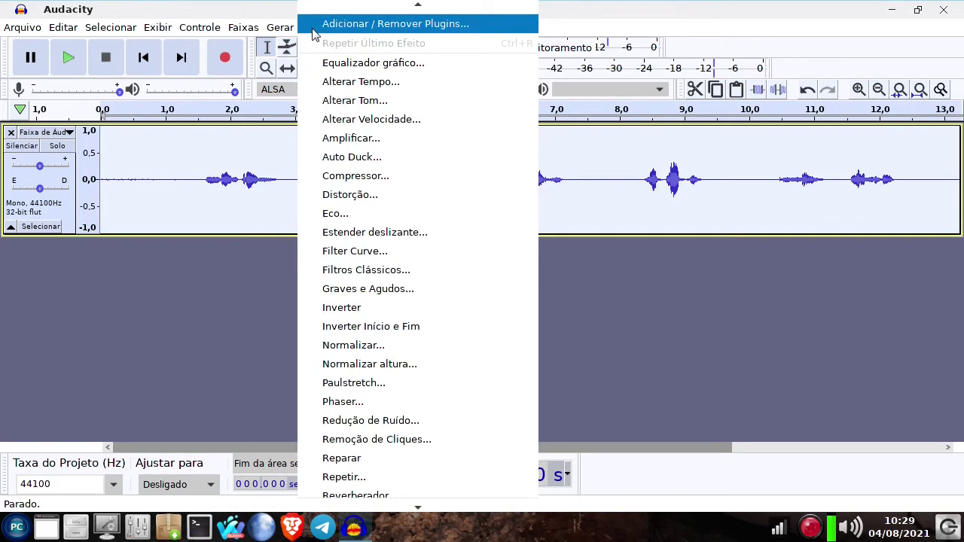
click(363, 347)
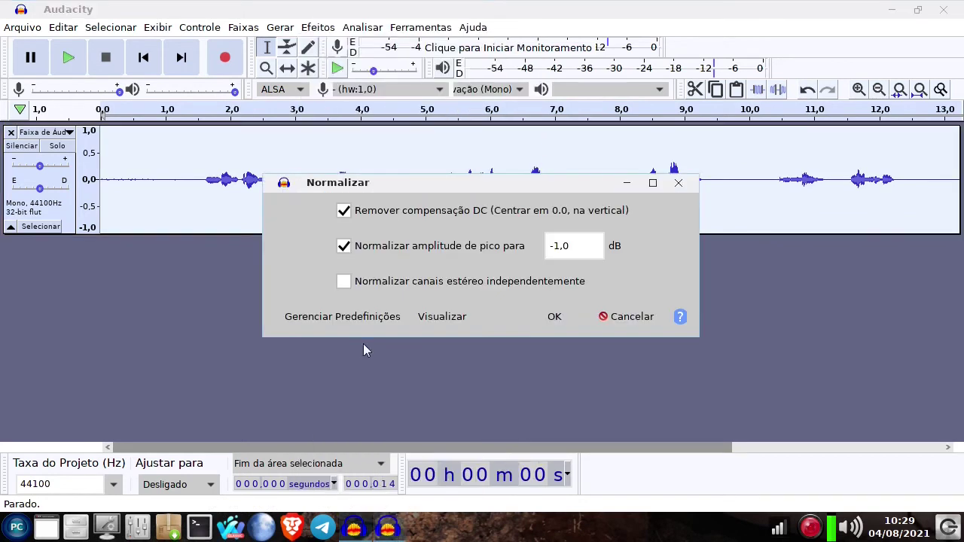
click(565, 320)
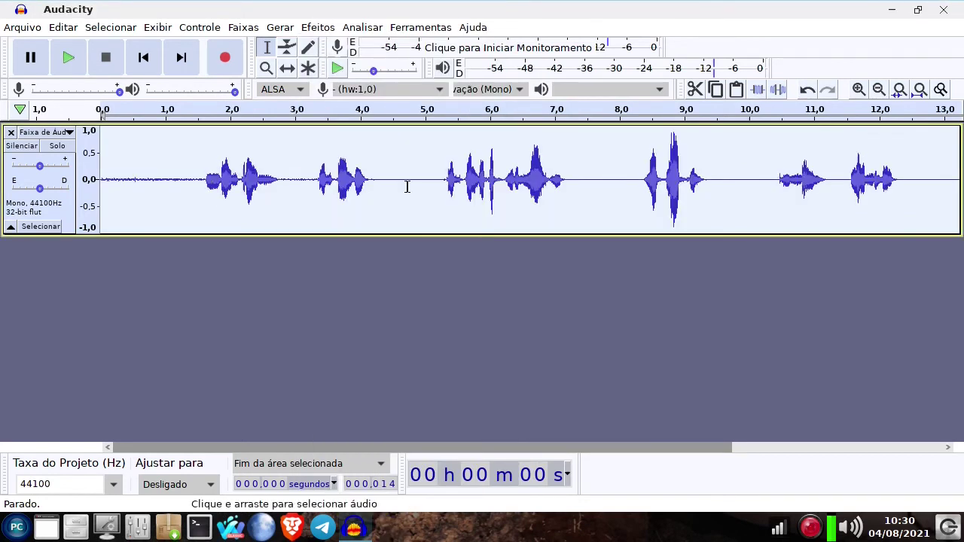